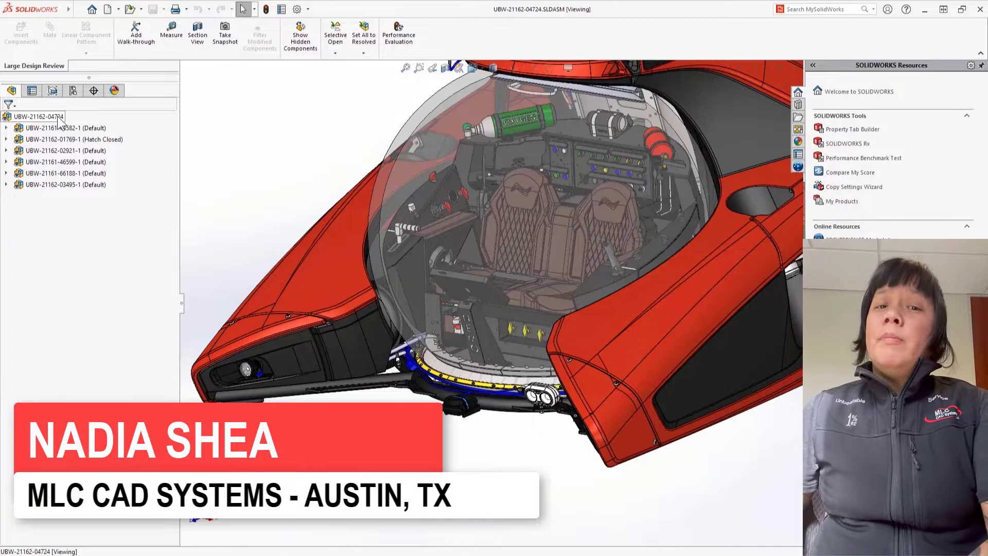
Open the assembly drawing in Detailing mode and page through sheets -66188, -01769, -46599 and -44582.
{"action": "right_click", "coordinate": [64, 116]}
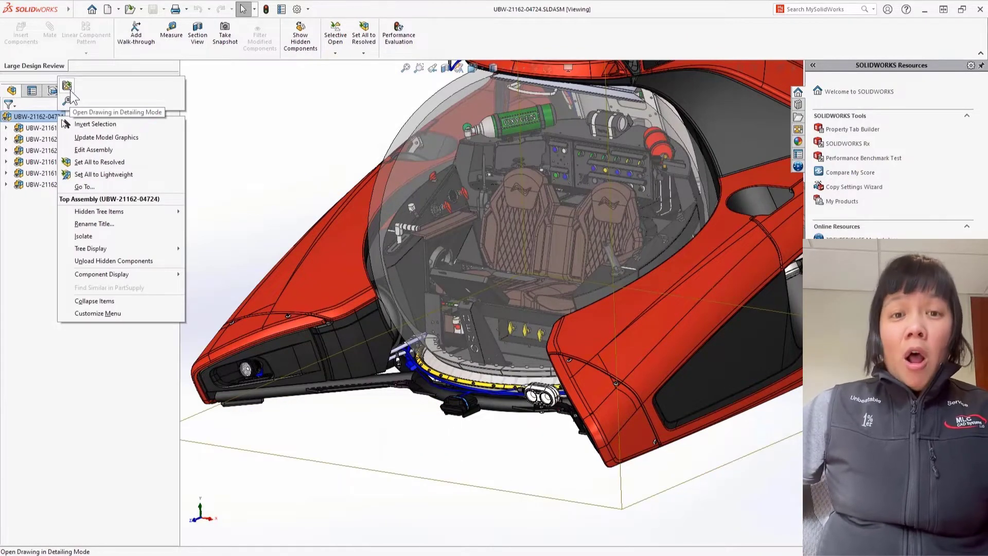
{"action": "left_click", "coordinate": [70, 91]}
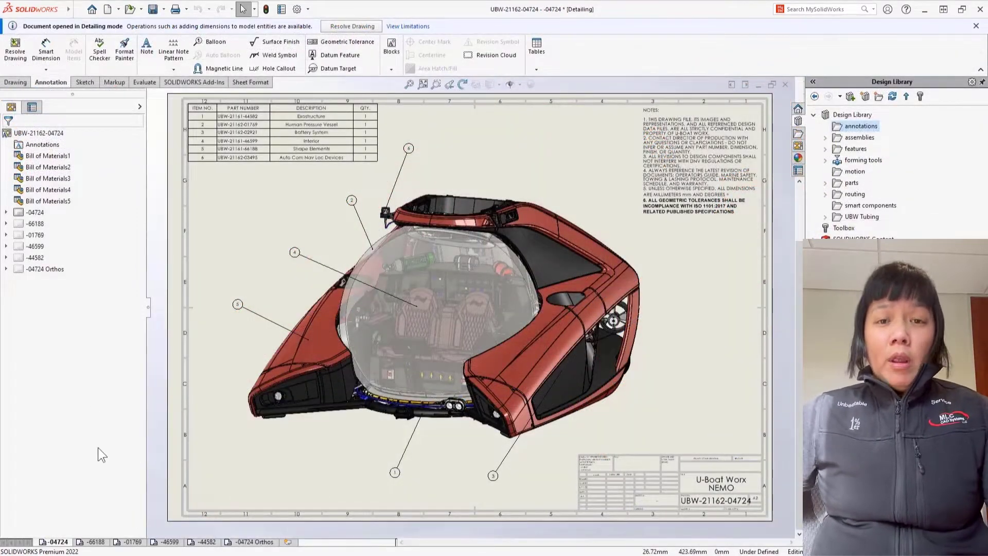
{"action": "left_click", "coordinate": [105, 544]}
{"action": "left_click", "coordinate": [135, 544]}
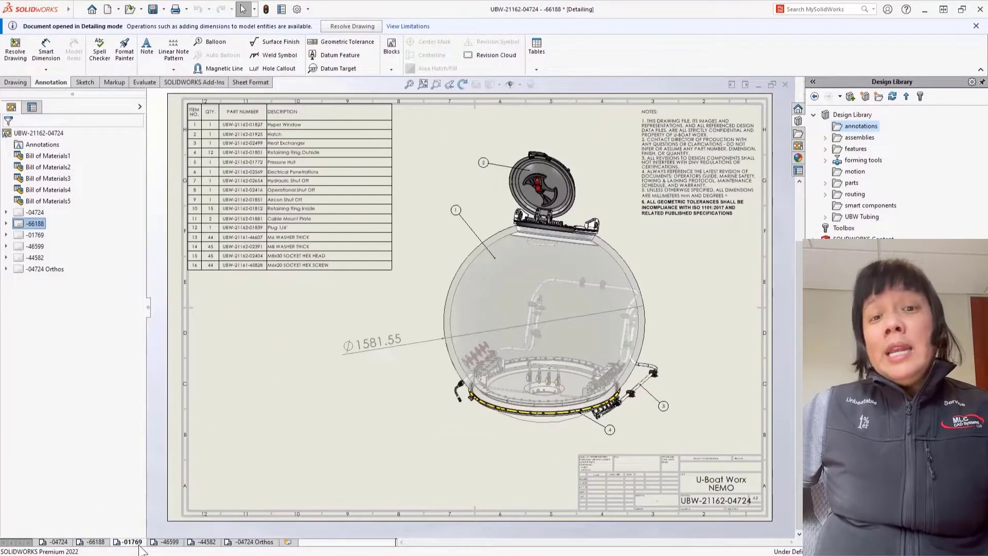
{"action": "left_click", "coordinate": [169, 542]}
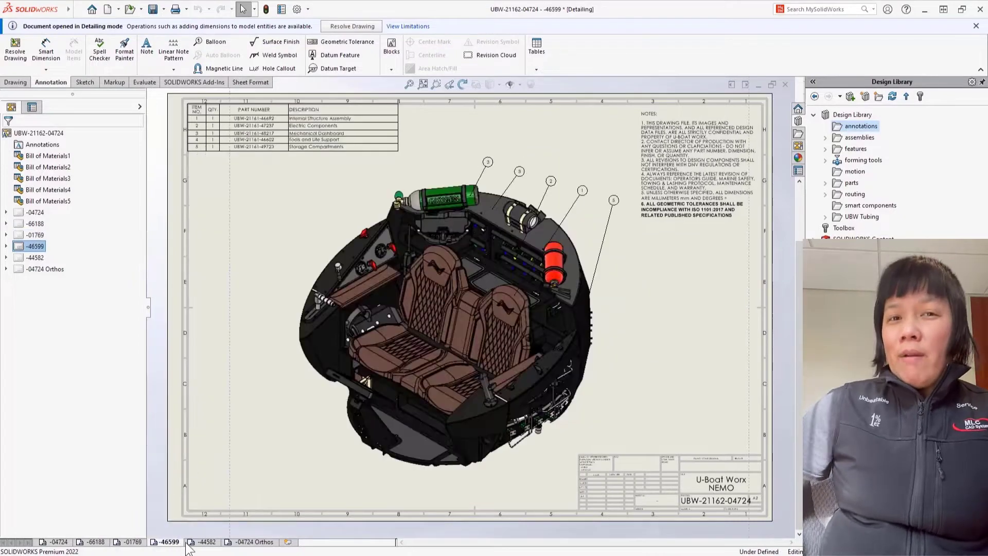
{"action": "left_click", "coordinate": [208, 543]}
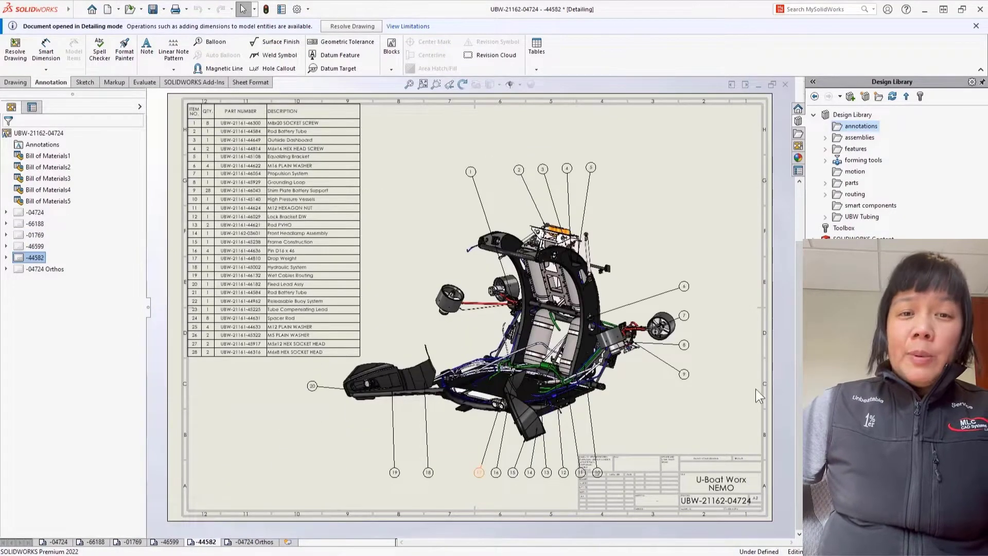
Place the Design Library NOTES block at the sheet's top right with note 6 in bold.
{"action": "mouse_move", "coordinate": [854, 278]}
{"action": "left_mouse_down"}
{"action": "mouse_move", "coordinate": [667, 187]}
{"action": "mouse_move", "coordinate": [637, 110]}
{"action": "left_mouse_up"}
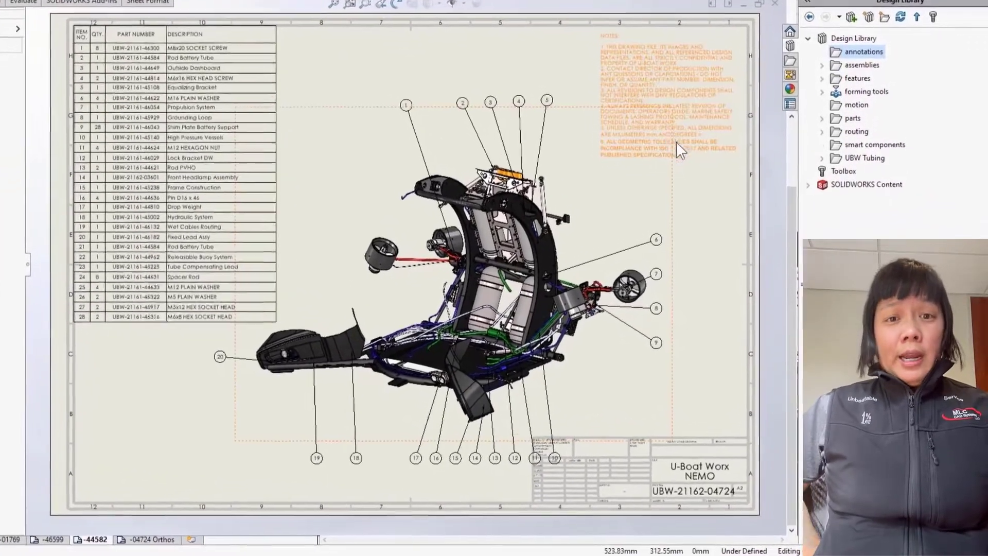
{"action": "left_click", "coordinate": [683, 150]}
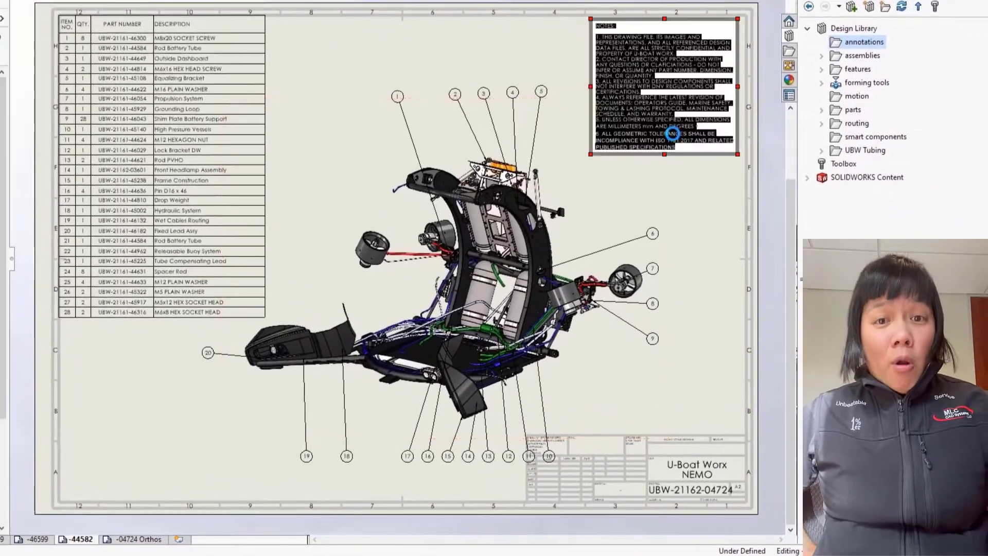
{"action": "left_click_drag", "start_coordinate": [682, 147], "coordinate": [597, 135]}
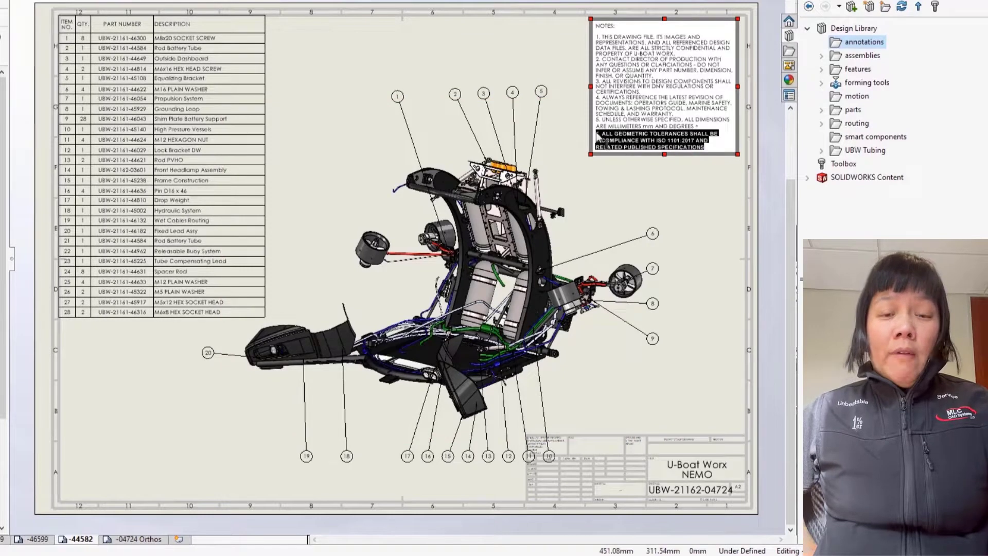
{"action": "left_click", "coordinate": [583, 137]}
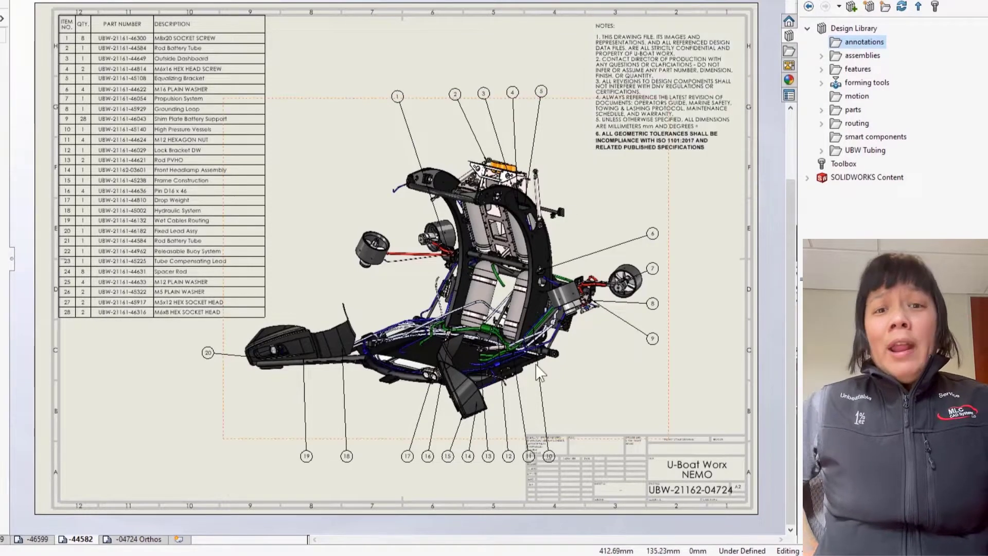
Move the bottom balloon row up, add a left-thruster balloon, and go to the -04724 Orthos sheet.
{"action": "left_click_drag", "start_coordinate": [560, 454], "coordinate": [607, 427]}
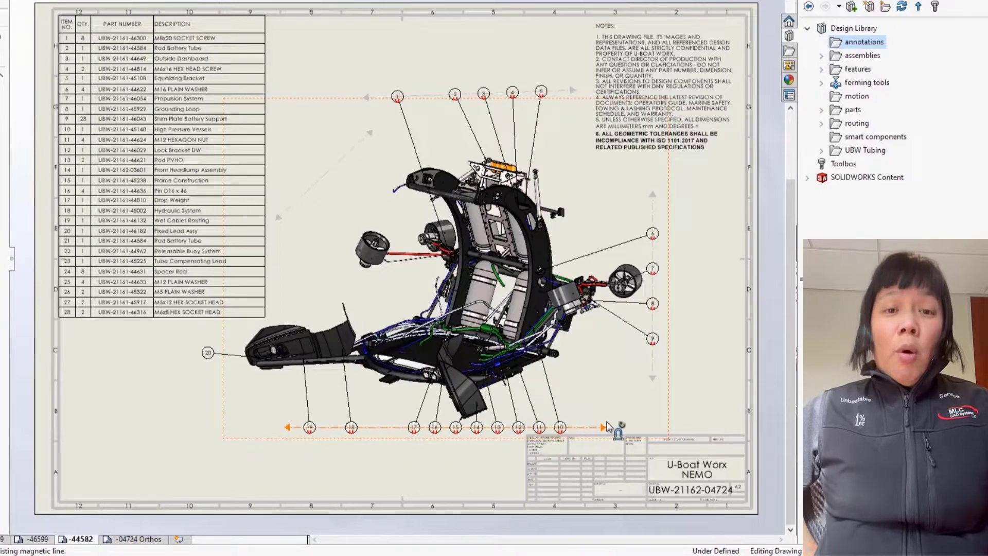
{"action": "left_click", "coordinate": [350, 260]}
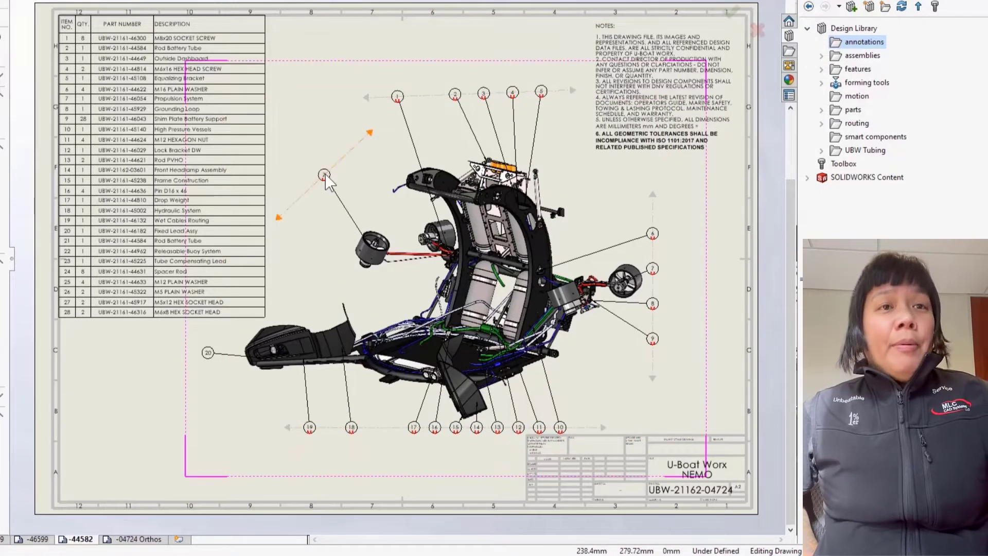
{"action": "left_click", "coordinate": [138, 539]}
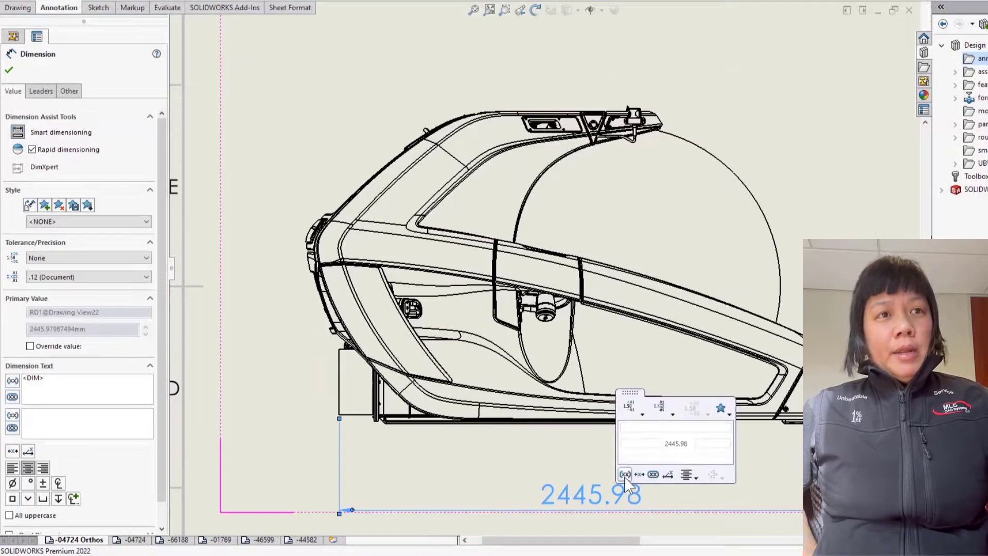
Give the overall 2445.98 dimension Limit tolerance values, then choose a table type in the frame drawing.
{"action": "left_click", "coordinate": [643, 414]}
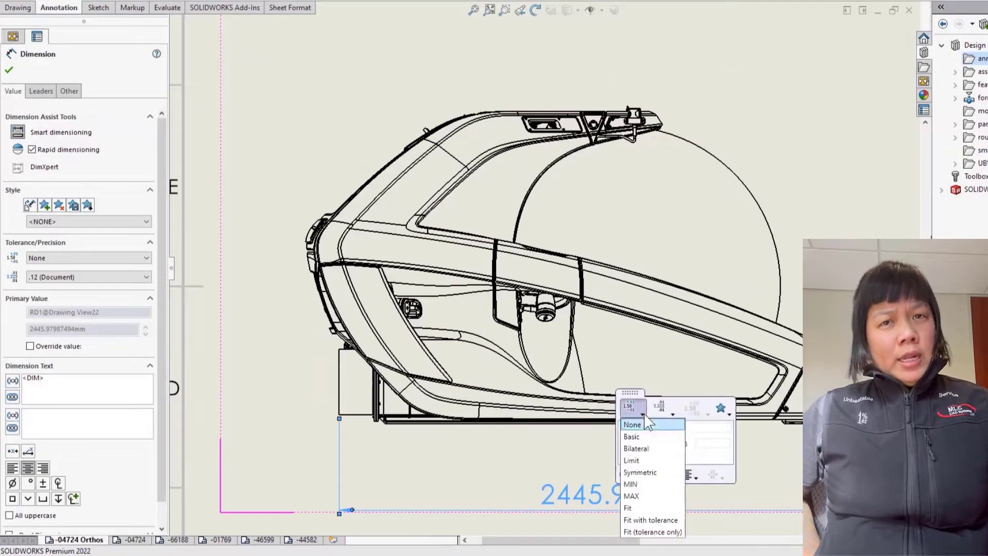
{"action": "left_click", "coordinate": [632, 460]}
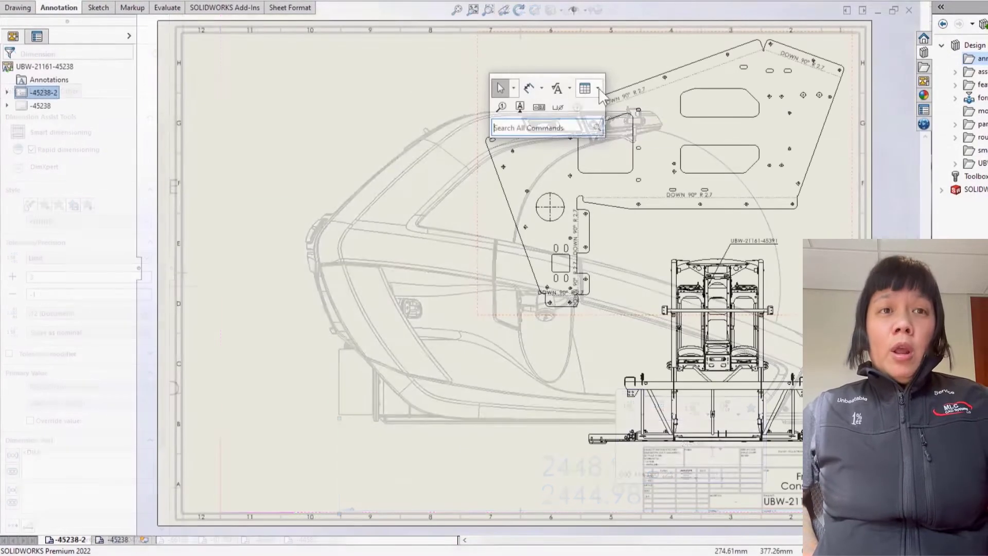
{"action": "left_click", "coordinate": [599, 90]}
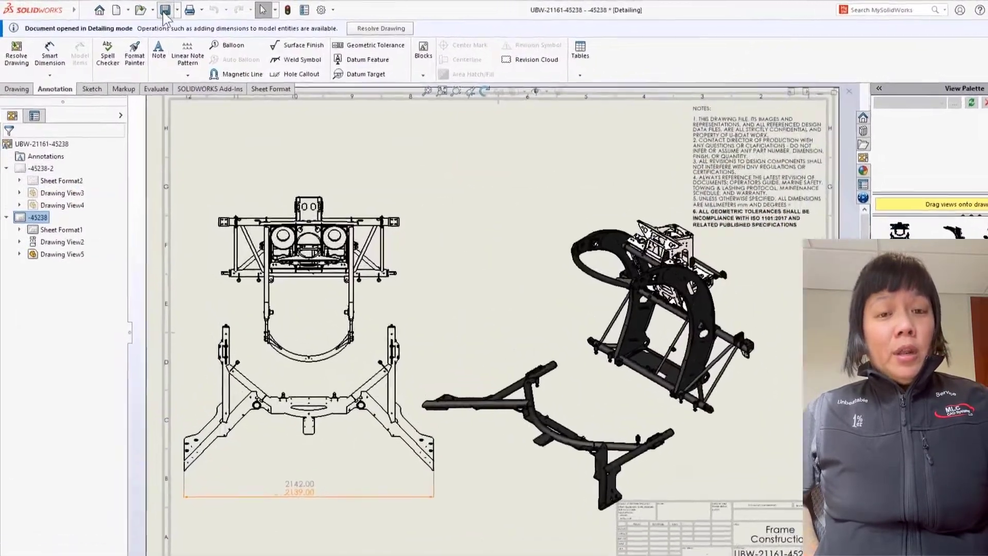
Save the frame construction drawing and scroll its PDF from page 2 up to page 1.
{"action": "left_click", "coordinate": [165, 11]}
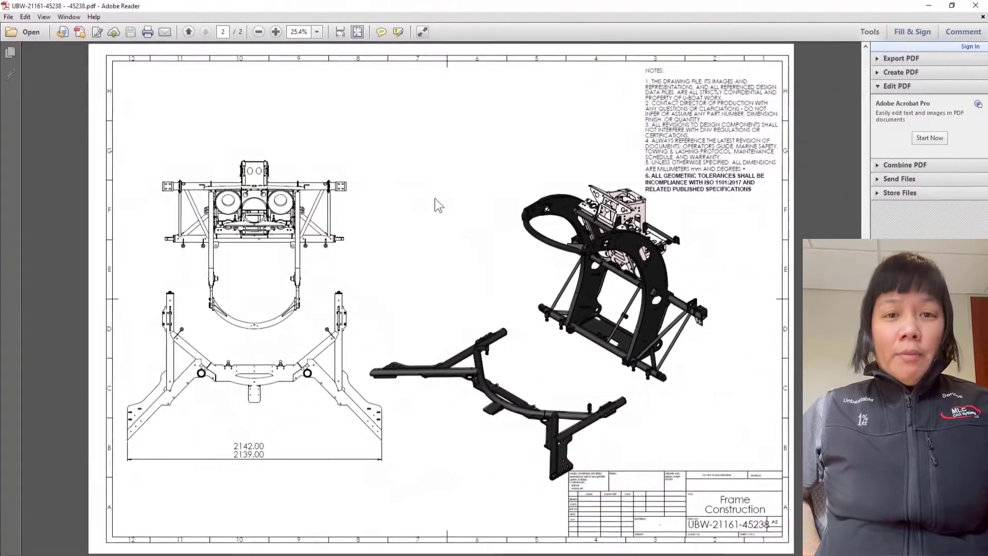
{"action": "scroll", "coordinate": [437, 202], "scroll_direction": "up", "scroll_amount": 3}
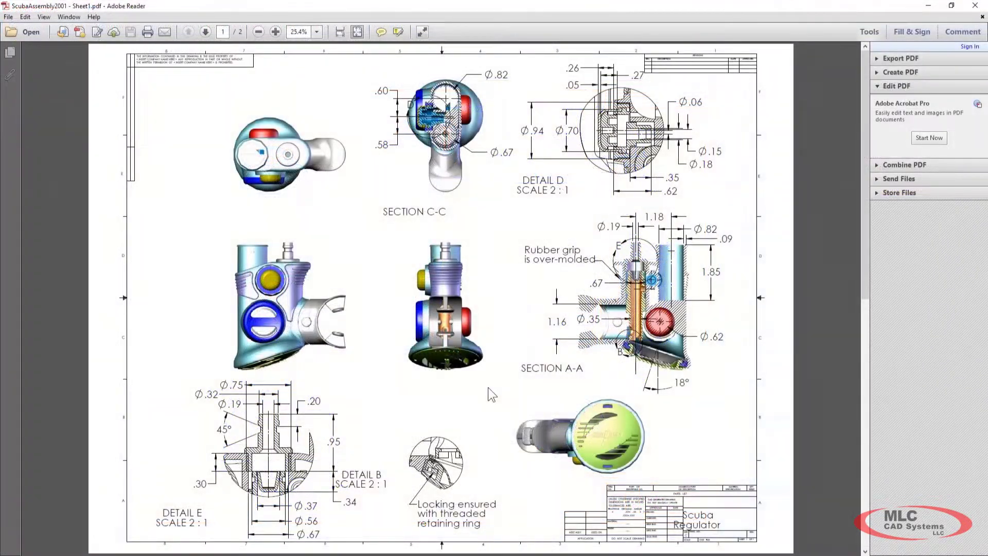
{"action": "scroll", "coordinate": [488, 387], "scroll_direction": "down", "scroll_amount": 1}
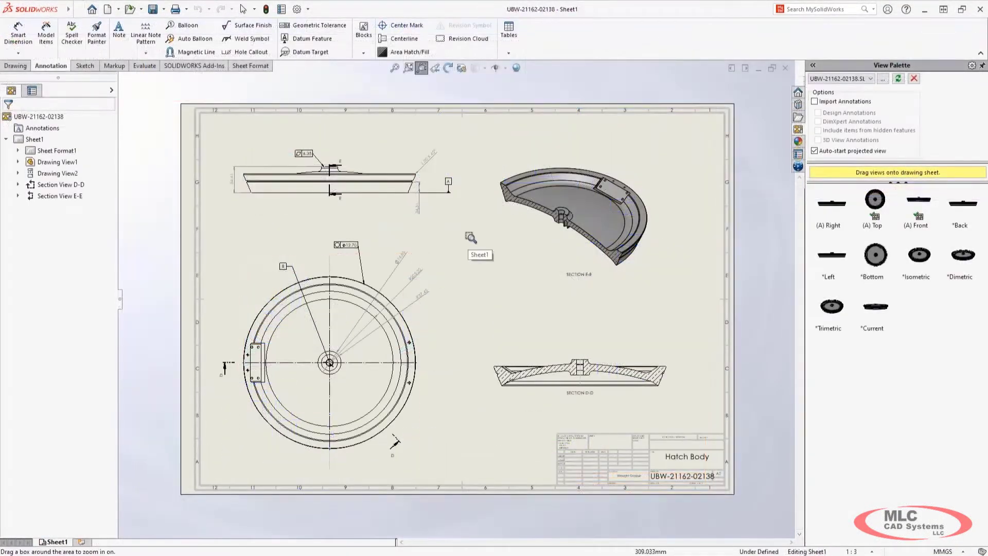
Show the top view's Ø74.85 dimension as a radius and the R37.42 dimension as a diameter.
{"action": "left_click_drag", "start_coordinate": [478, 231], "coordinate": [313, 377]}
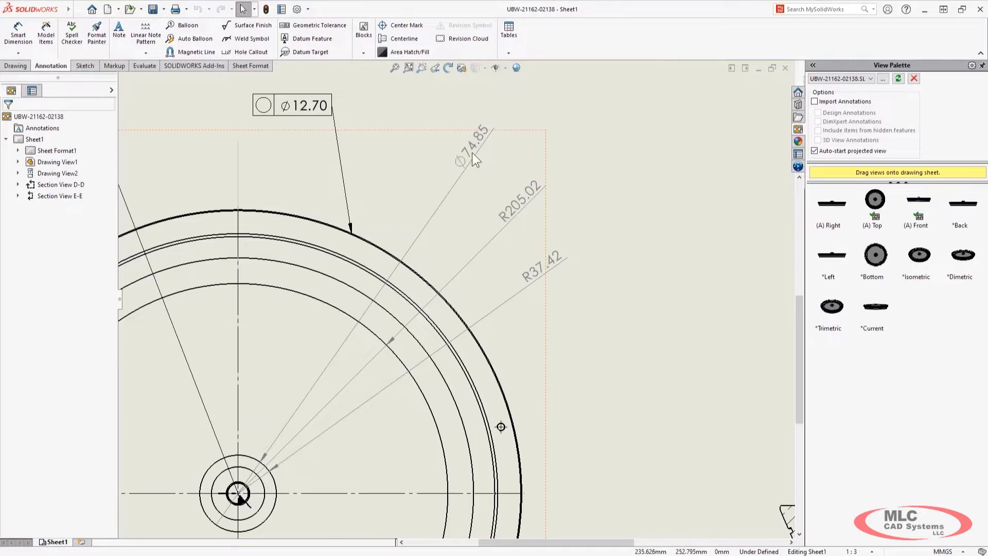
{"action": "left_click", "coordinate": [471, 152]}
{"action": "left_click", "coordinate": [503, 122]}
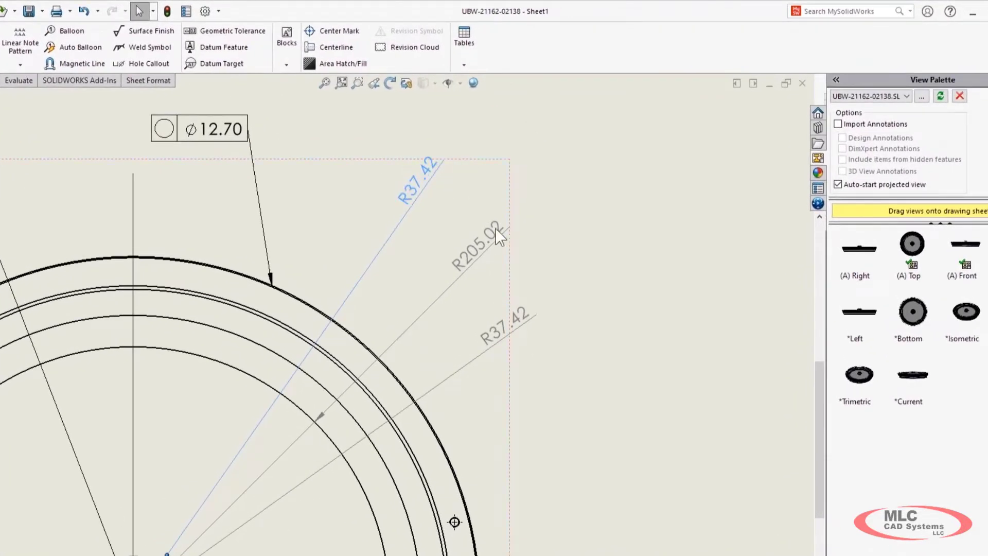
{"action": "left_click", "coordinate": [495, 227]}
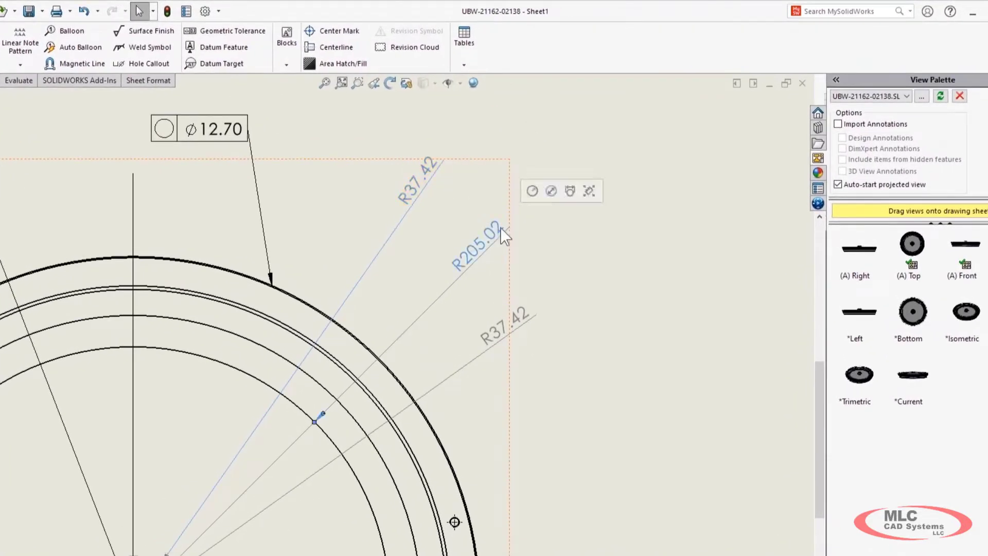
{"action": "left_click", "coordinate": [515, 322]}
{"action": "left_click", "coordinate": [588, 286]}
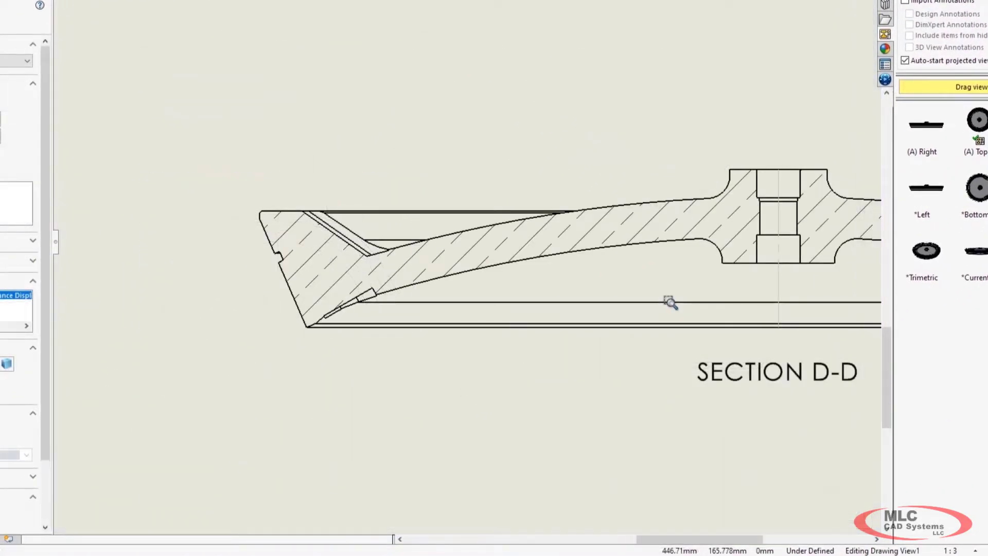
Start symmetric linear diameter dimensioning on Section D-D's centerline and place Ø52.00 above it.
{"action": "key", "text": "s"}
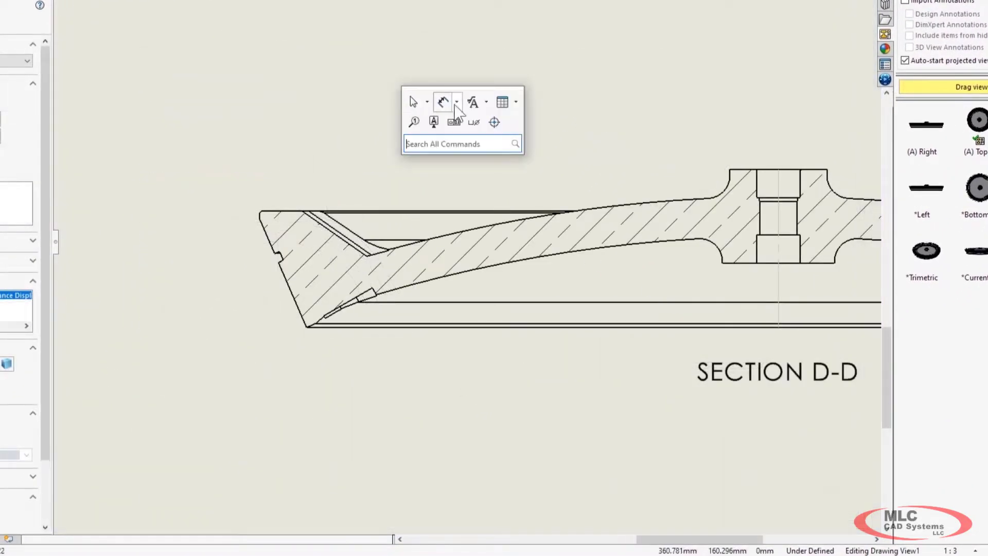
{"action": "left_click", "coordinate": [457, 102]}
{"action": "left_click", "coordinate": [519, 196]}
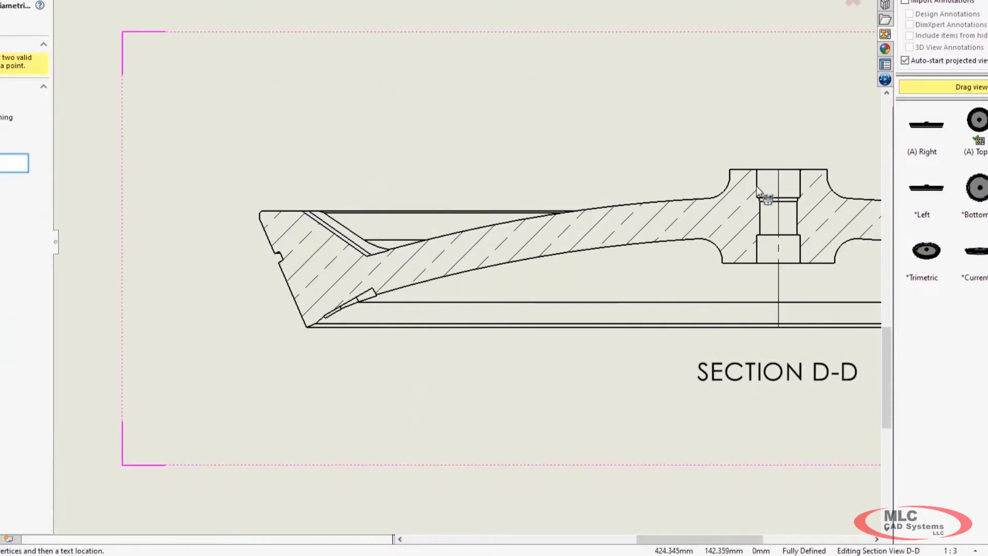
{"action": "left_click", "coordinate": [778, 194]}
{"action": "left_click", "coordinate": [730, 175]}
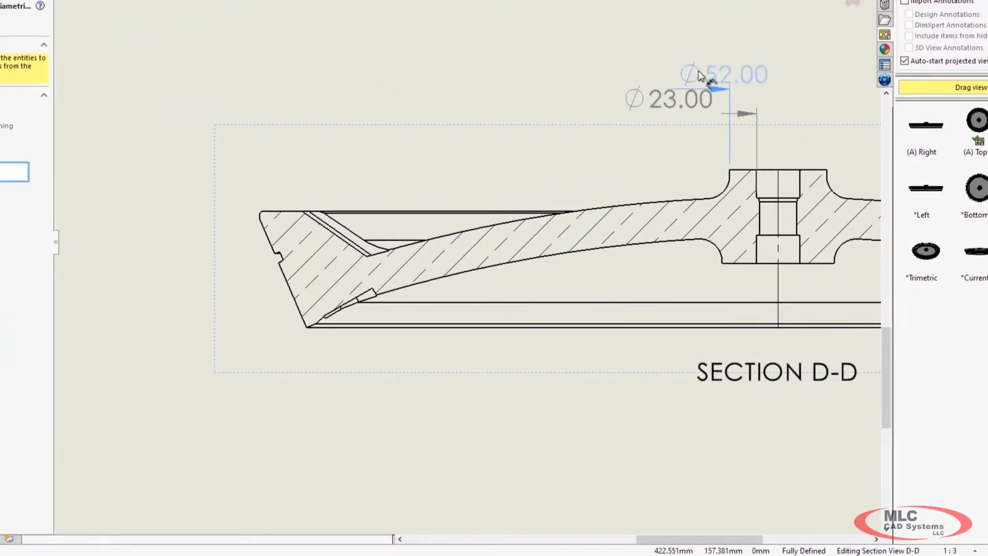
{"action": "left_click", "coordinate": [635, 57]}
Add the outer-edge and chamfer diameters up to Ø429.80, then restack all dimensions evenly.
{"action": "left_click", "coordinate": [299, 219]}
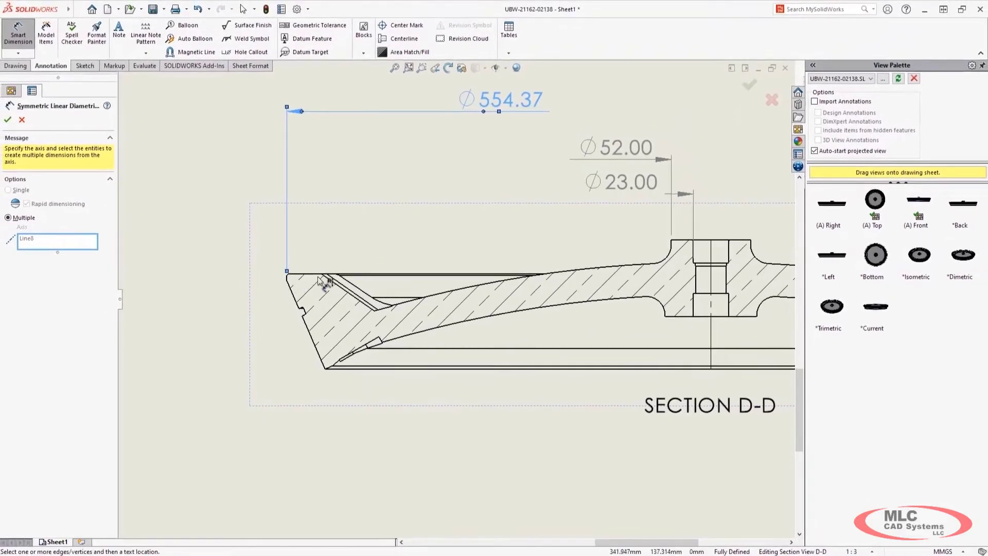
{"action": "left_click", "coordinate": [325, 277]}
{"action": "left_click", "coordinate": [376, 308]}
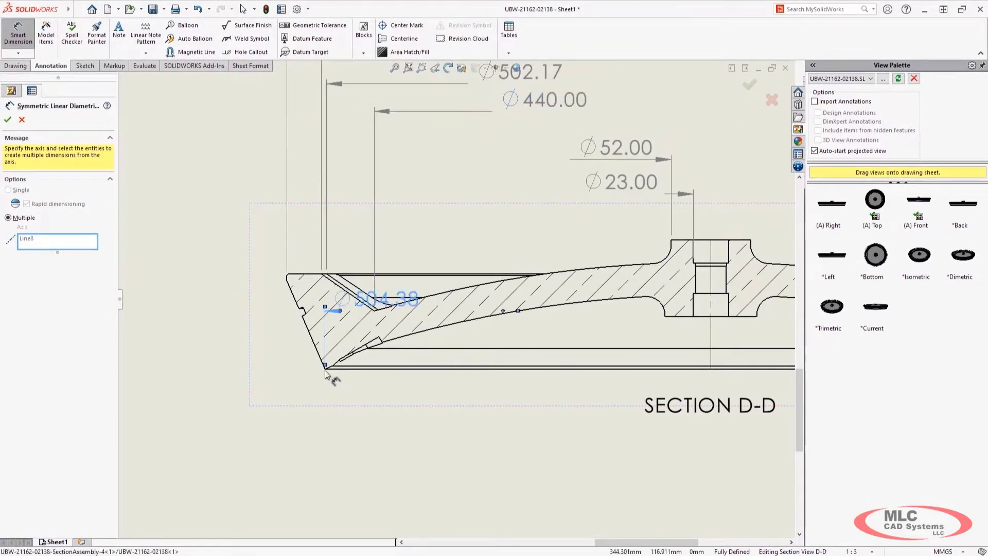
{"action": "left_click", "coordinate": [381, 343]}
{"action": "scroll", "coordinate": [448, 299], "scroll_direction": "down", "scroll_amount": 3}
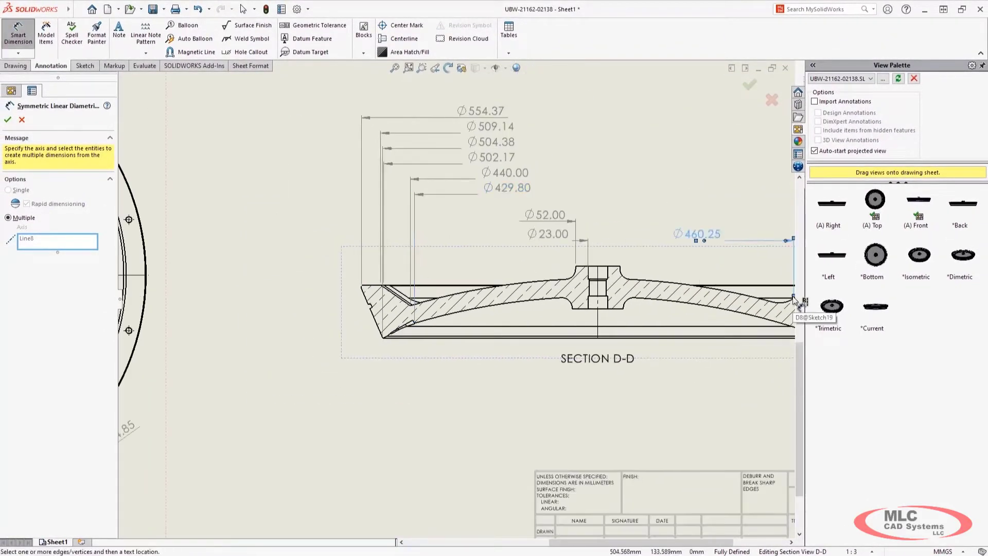
{"action": "middle_click_drag", "start_coordinate": [691, 181], "coordinate": [486, 226]}
{"action": "key", "text": "Escape"}
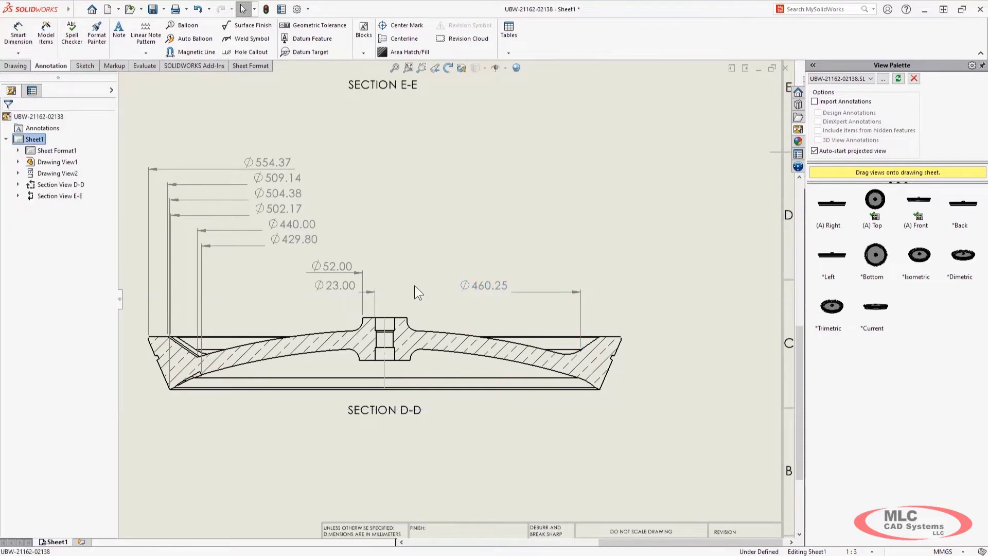
{"action": "key", "text": "ctrl+a"}
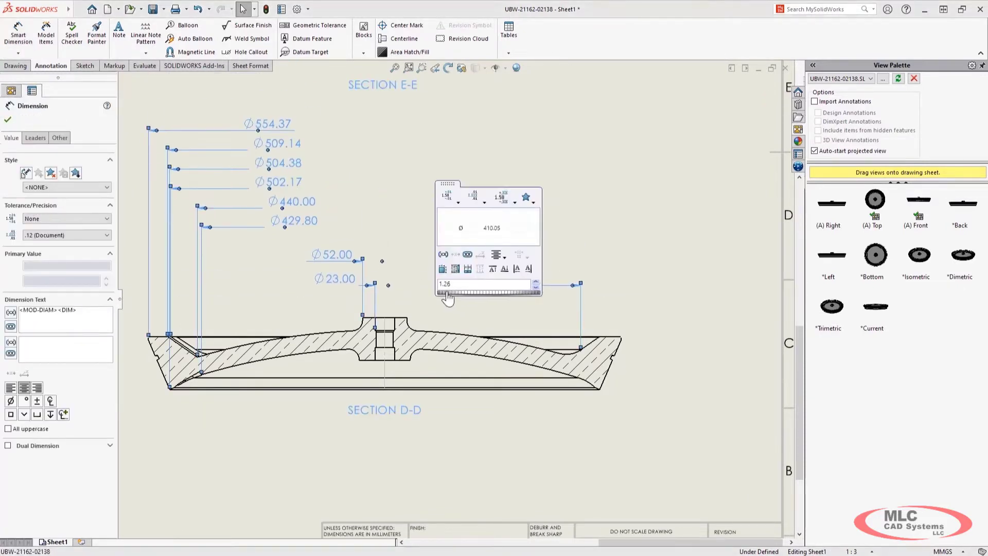
{"action": "left_click", "coordinate": [628, 249]}
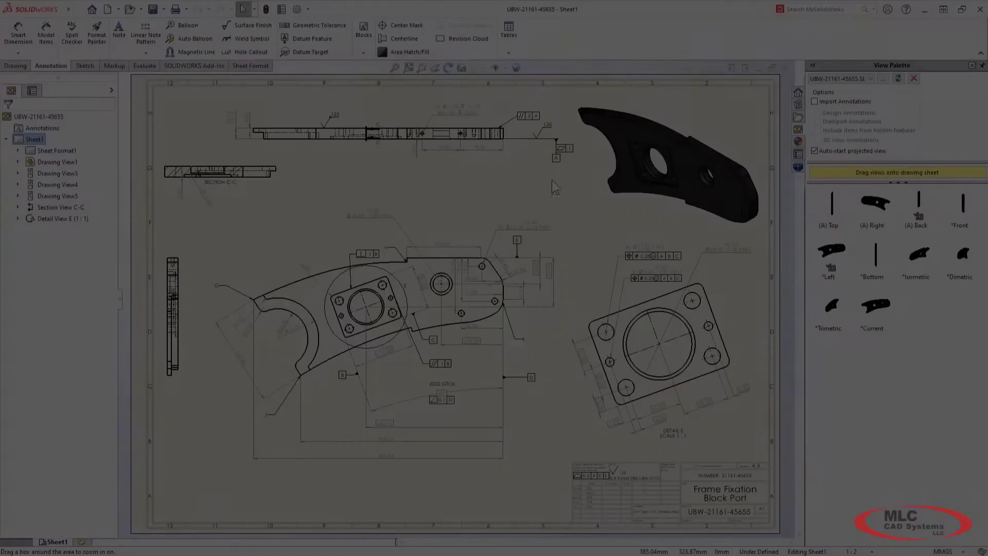
Attach a Position geometric tolerance of Ø0.25 below the Ø30 hole dimension.
{"action": "left_click_drag", "start_coordinate": [551, 180], "coordinate": [295, 292]}
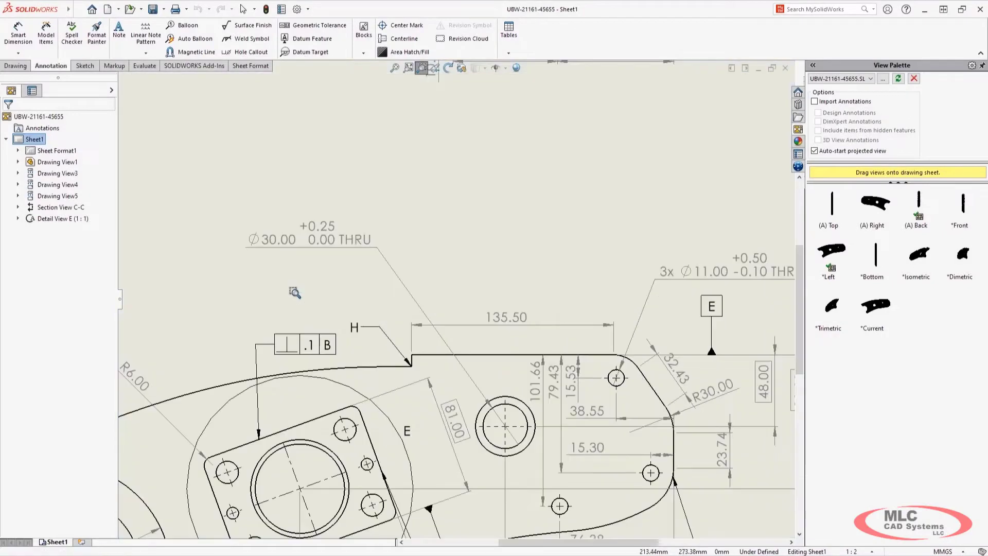
{"action": "left_click", "coordinate": [328, 252]}
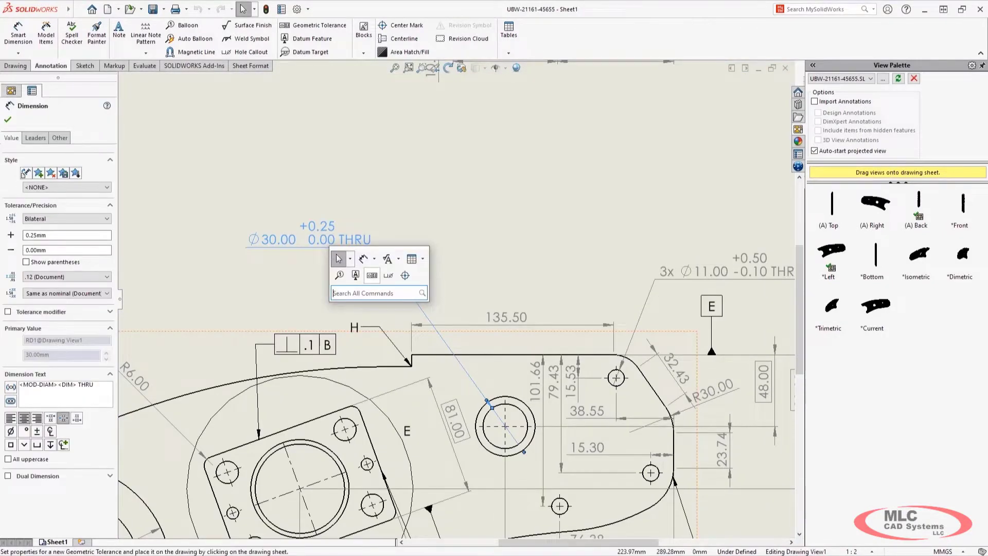
{"action": "left_click", "coordinate": [372, 275]}
{"action": "left_click", "coordinate": [259, 261]}
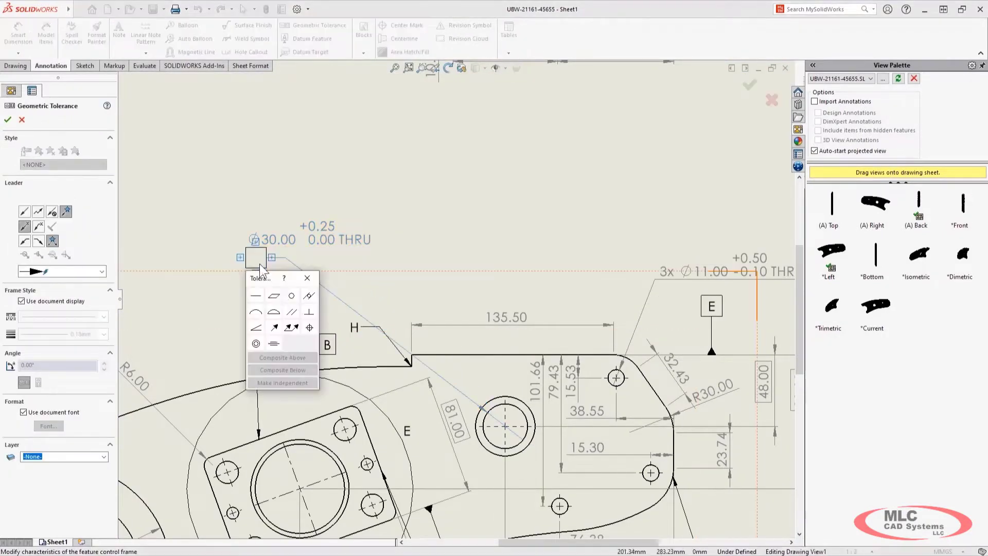
{"action": "left_click", "coordinate": [309, 328]}
{"action": "type", "text": "0.25"}
{"action": "left_click", "coordinate": [367, 312]}
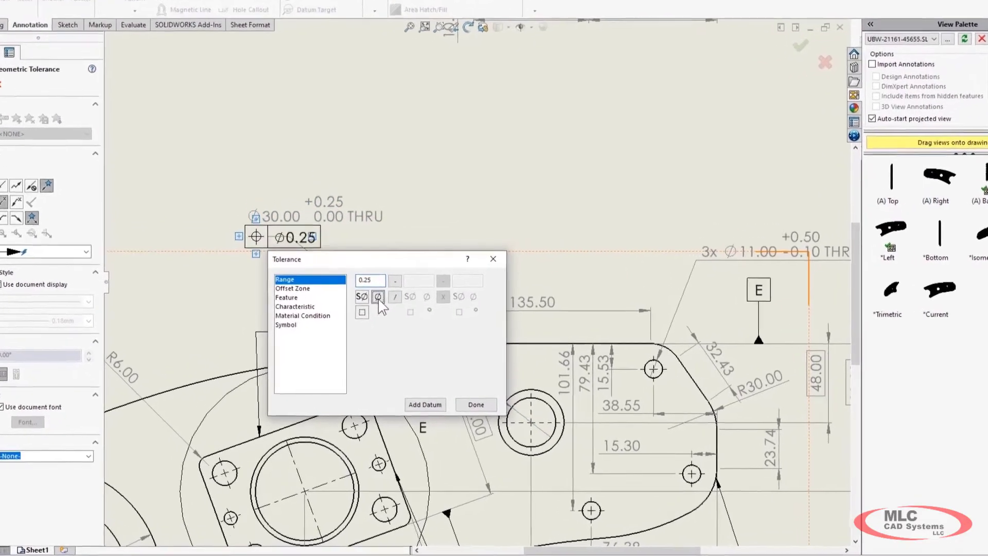
Apply maximum material condition and reference datums A, B and C in the frame.
{"action": "left_click", "coordinate": [303, 315]}
{"action": "left_click", "coordinate": [362, 281]}
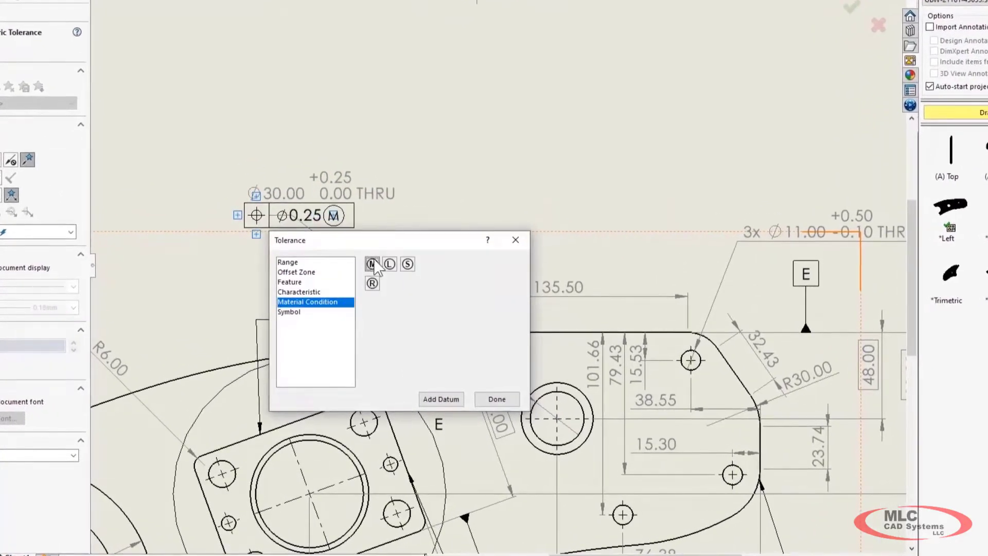
{"action": "left_click", "coordinate": [441, 400]}
{"action": "left_click", "coordinate": [445, 386]}
{"action": "left_click", "coordinate": [465, 387]}
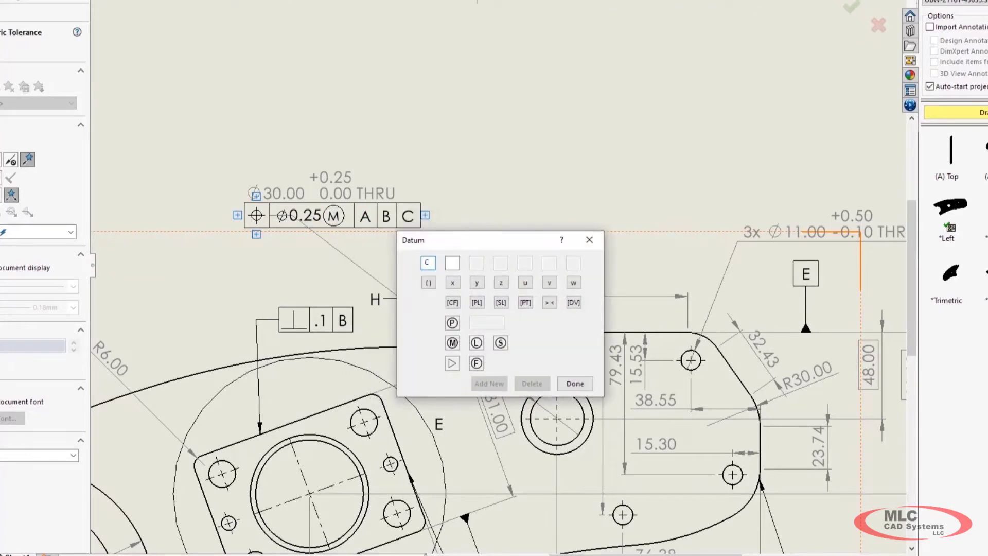
{"action": "left_click", "coordinate": [575, 384]}
Add a second 0.1 row with a feature filter to the Ø60 hole's tolerance frame.
{"action": "left_click", "coordinate": [492, 227]}
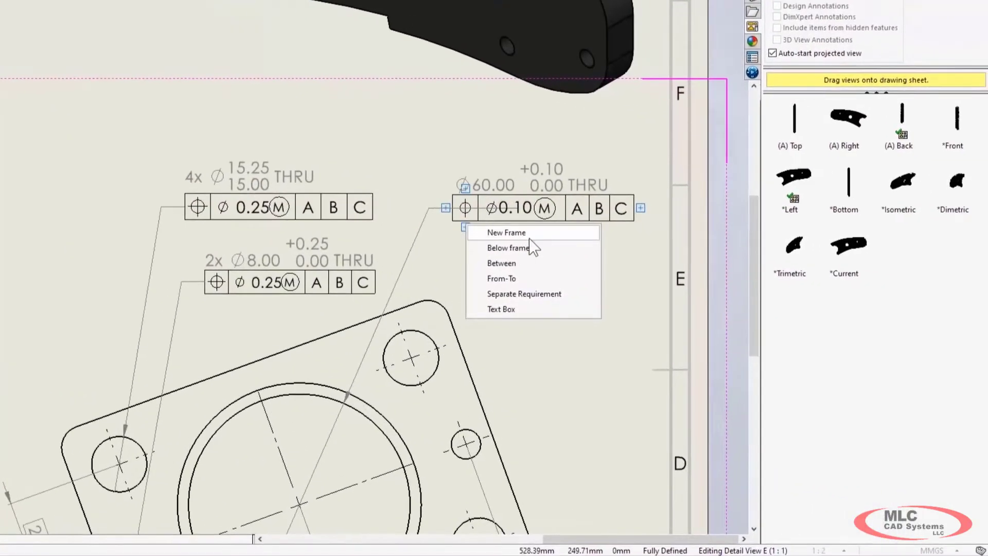
{"action": "left_click", "coordinate": [514, 233]}
{"action": "left_click", "coordinate": [535, 286]}
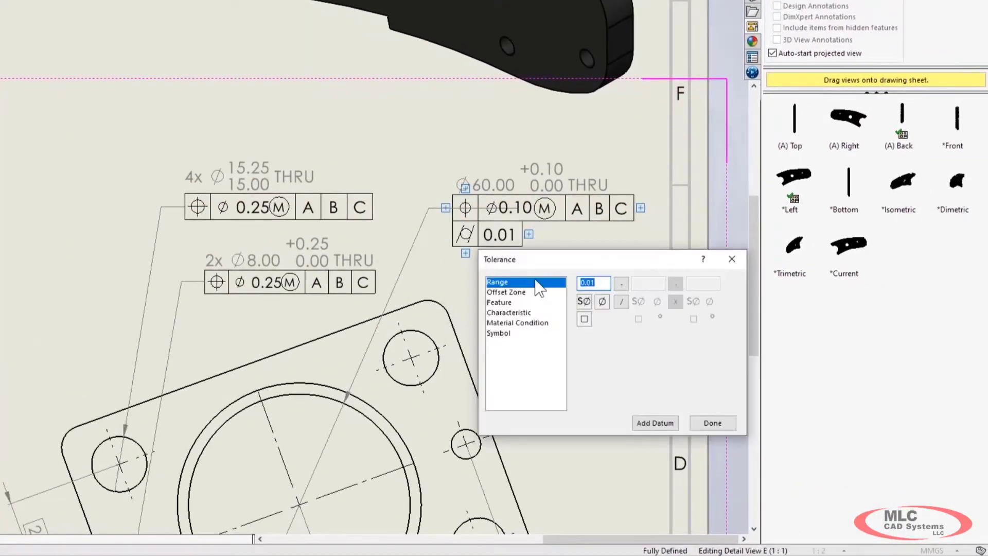
{"action": "left_click", "coordinate": [521, 293]}
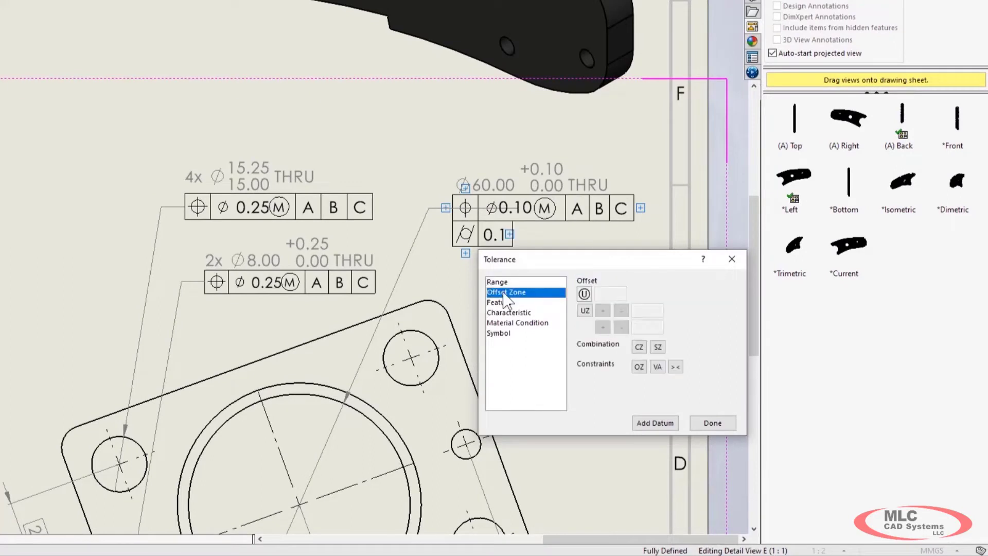
{"action": "left_click", "coordinate": [512, 303]}
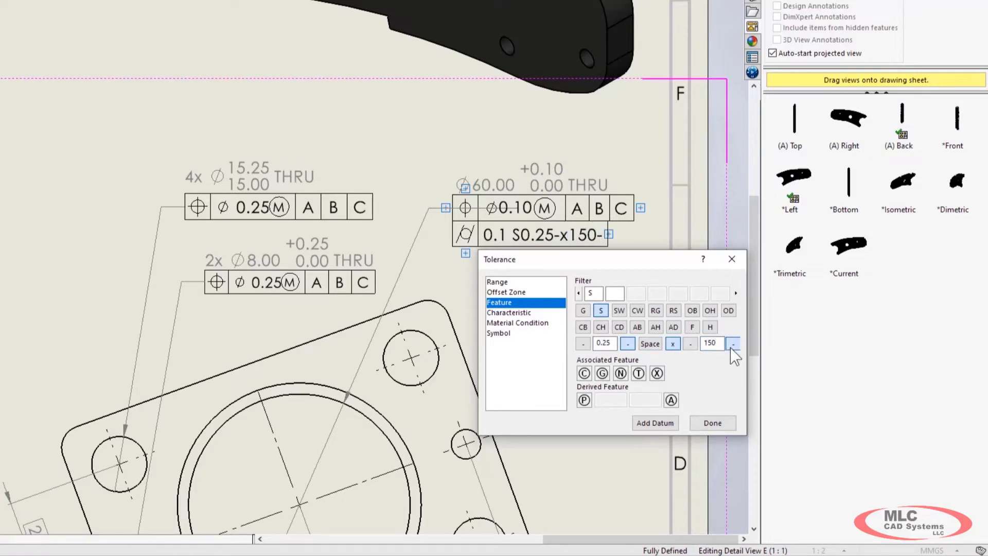
{"action": "left_click", "coordinate": [520, 313]}
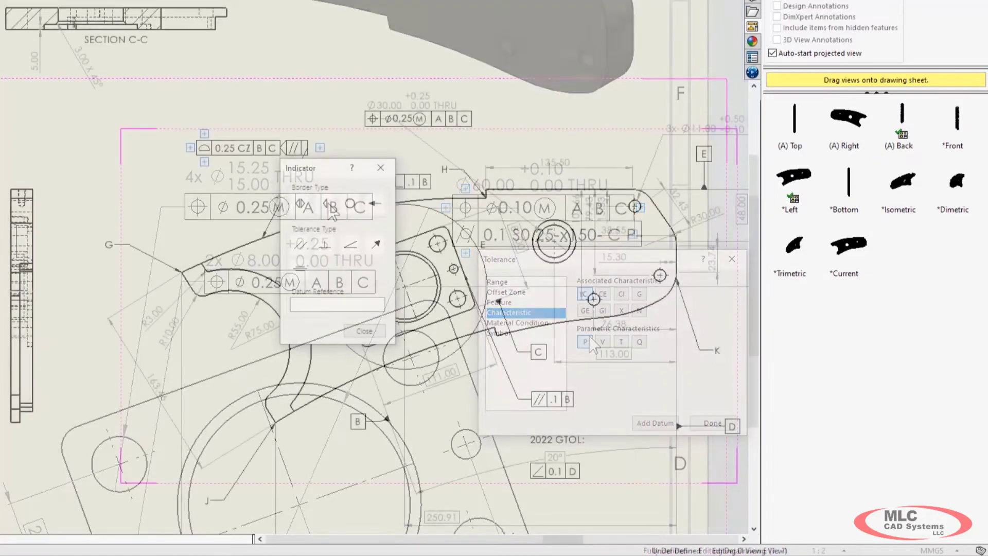
Insert UF symbols into a note above another frame and remove its 0.5 A D E row.
{"action": "left_click", "coordinate": [382, 332]}
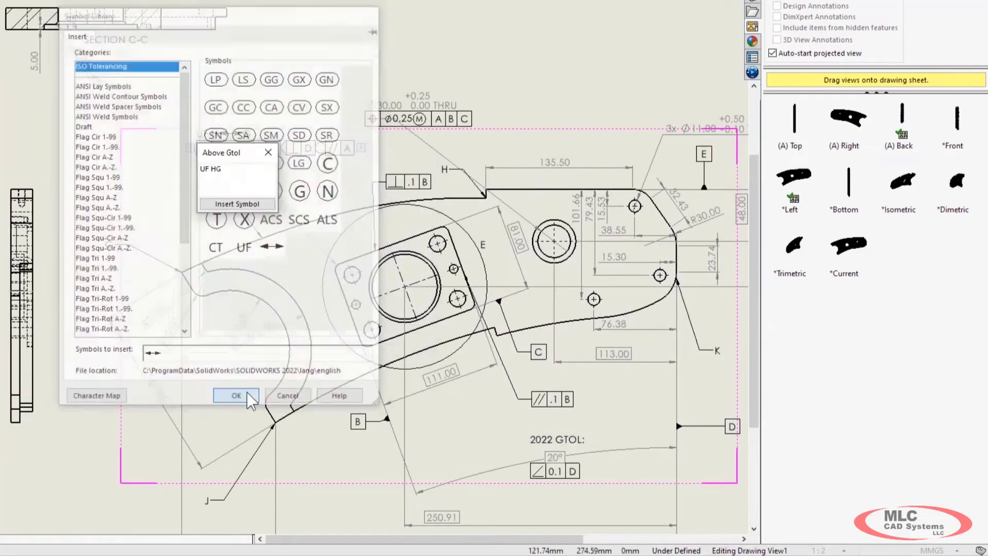
{"action": "left_click", "coordinate": [277, 103]}
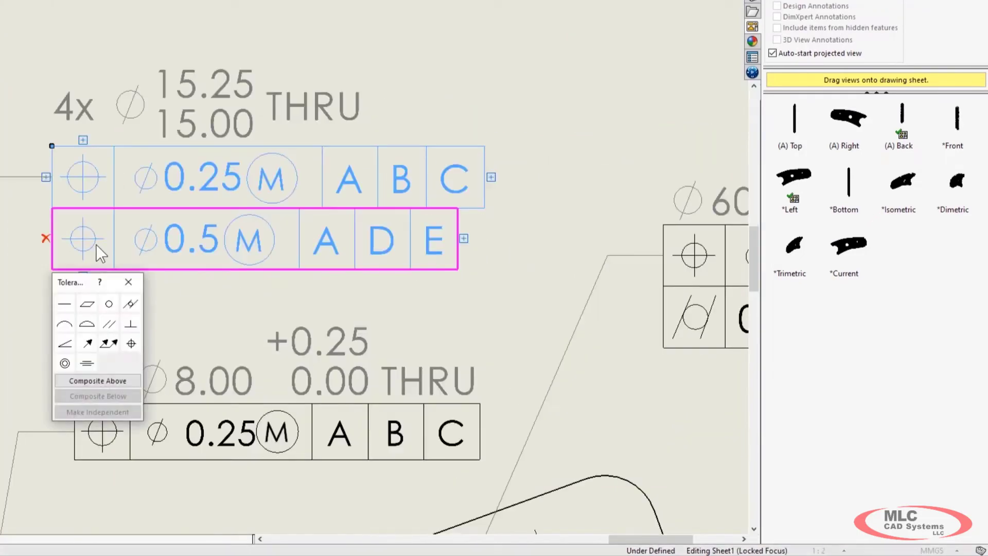
{"action": "left_click", "coordinate": [137, 377]}
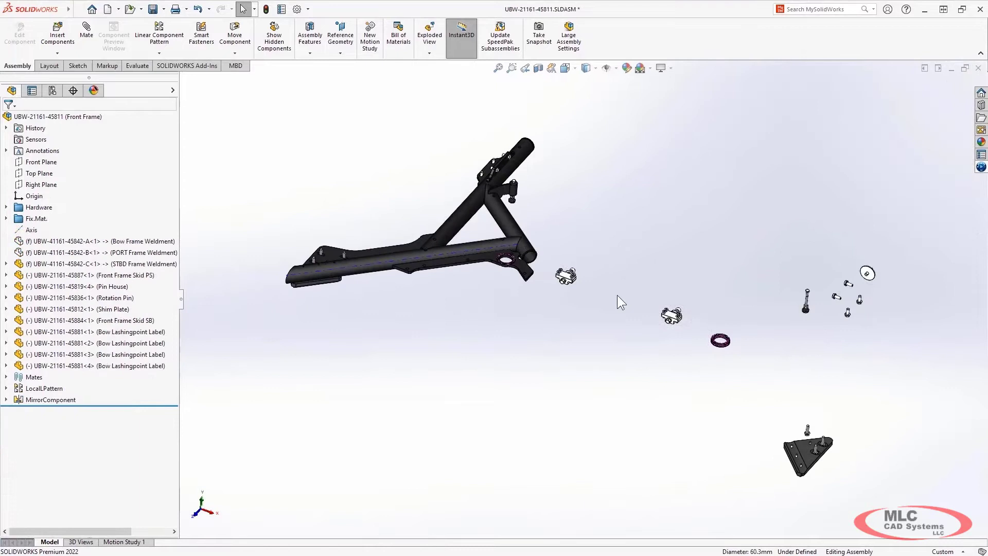
Enable Detailed cut list on the Front Frame BOM to list the weldment items.
{"action": "left_click", "coordinate": [638, 323]}
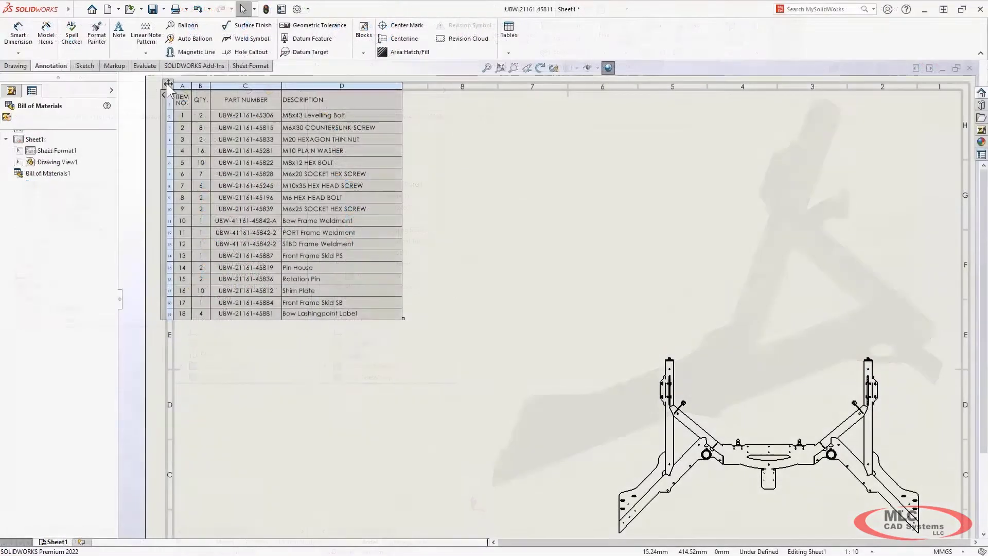
{"action": "left_click", "coordinate": [167, 83]}
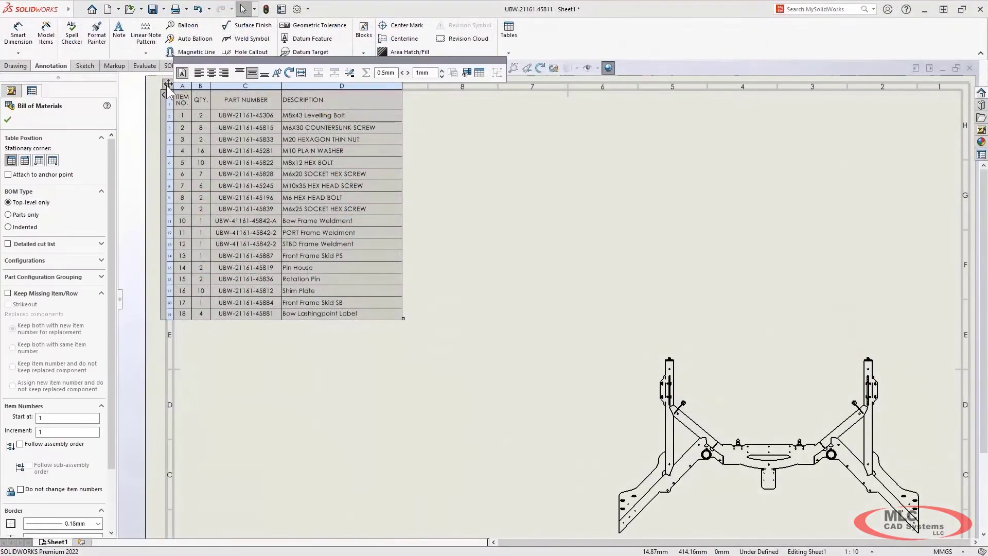
{"action": "left_click", "coordinate": [54, 244]}
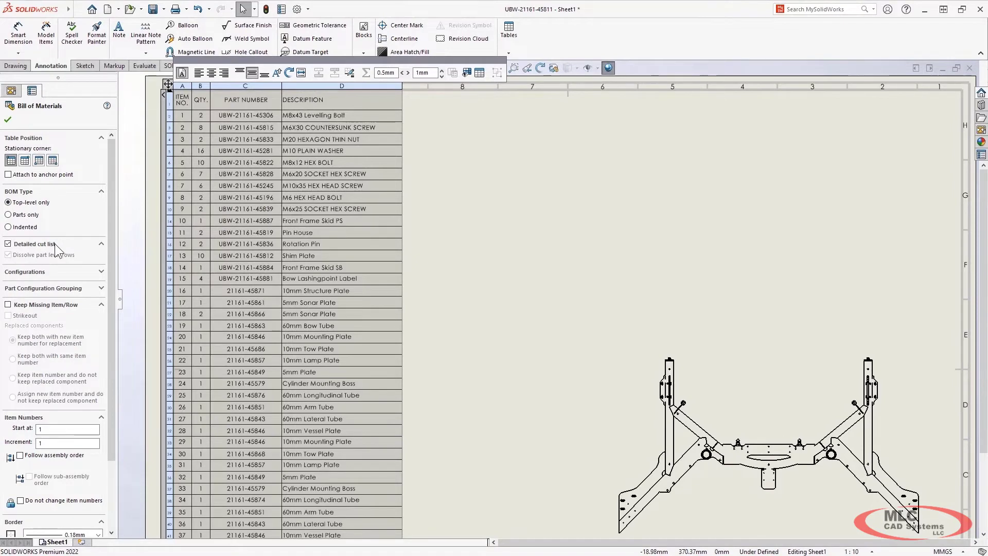
Insert a new BOM column to the right and set its property to LENGTH.
{"action": "right_click", "coordinate": [245, 91]}
{"action": "mouse_move", "coordinate": [314, 138]}
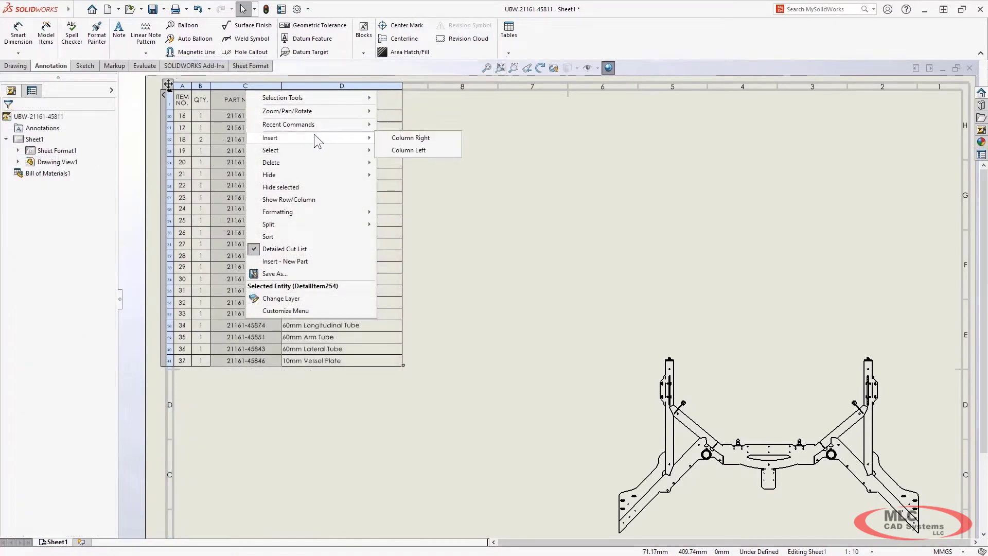
{"action": "left_click", "coordinate": [446, 137]}
{"action": "left_click", "coordinate": [362, 75]}
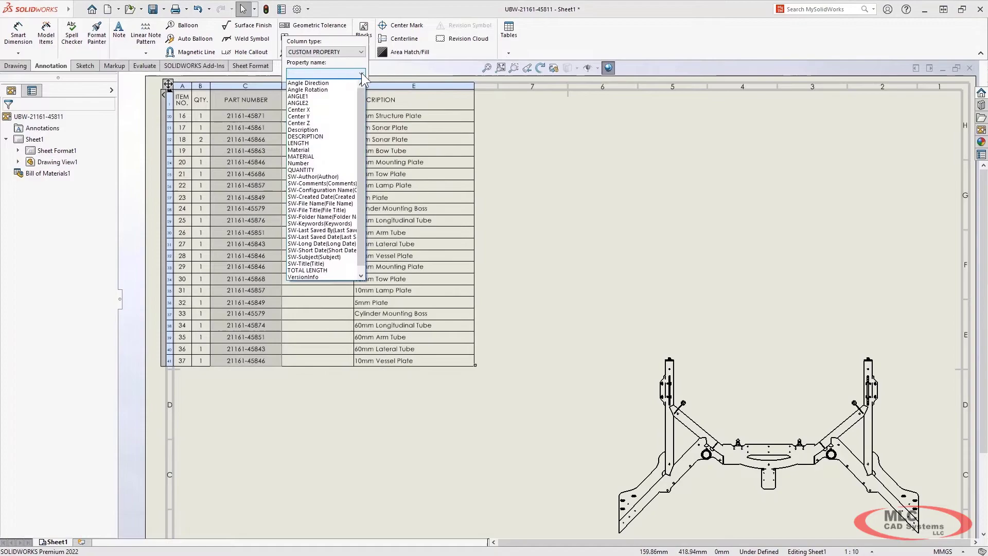
{"action": "left_click", "coordinate": [340, 146]}
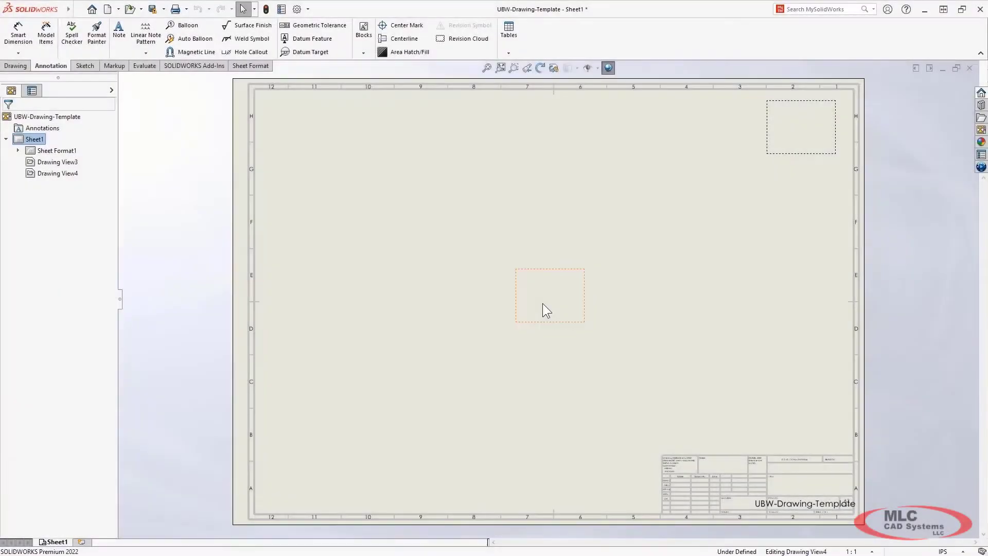
Turn the empty drawing view into a flat pattern showing bend lines and bend notes.
{"action": "left_click", "coordinate": [540, 308]}
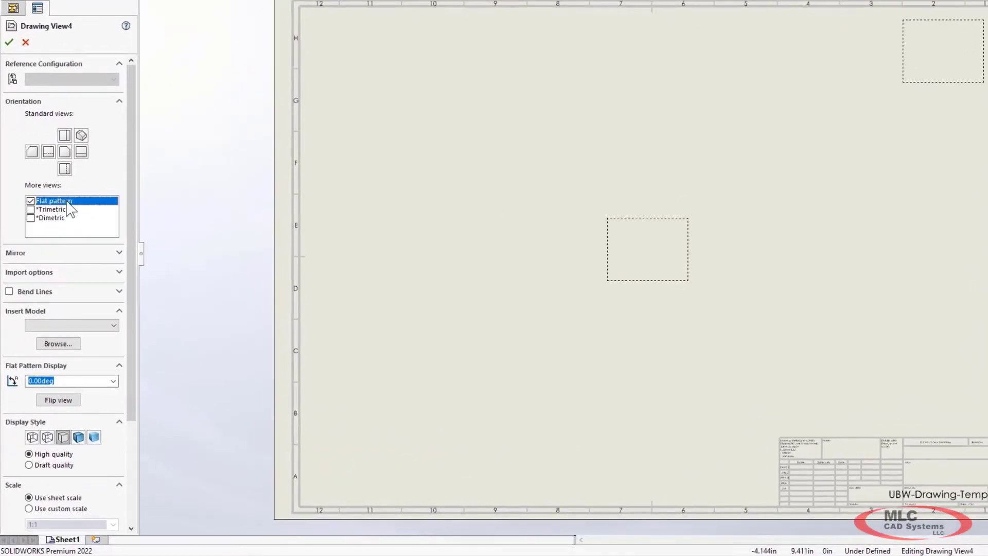
{"action": "left_click", "coordinate": [10, 293]}
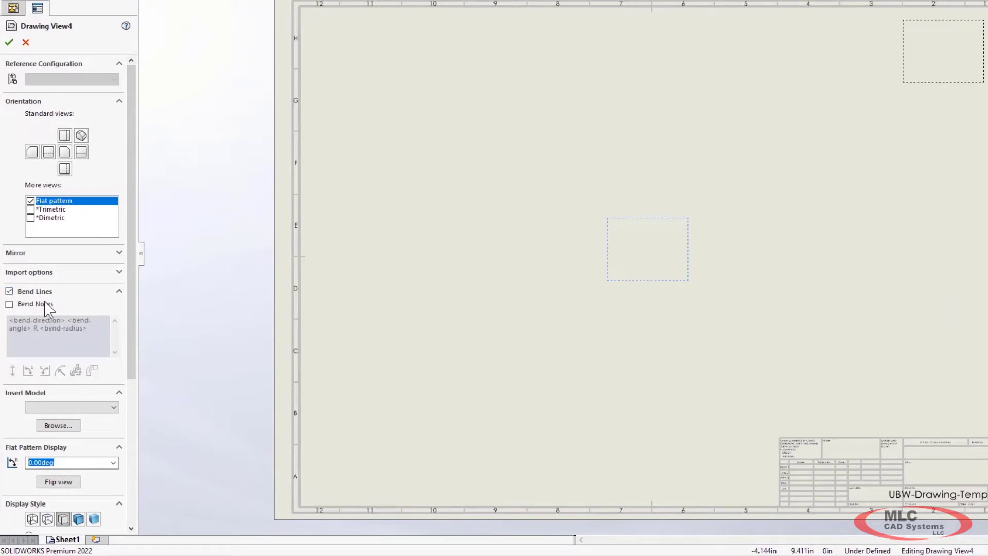
{"action": "left_click", "coordinate": [9, 304]}
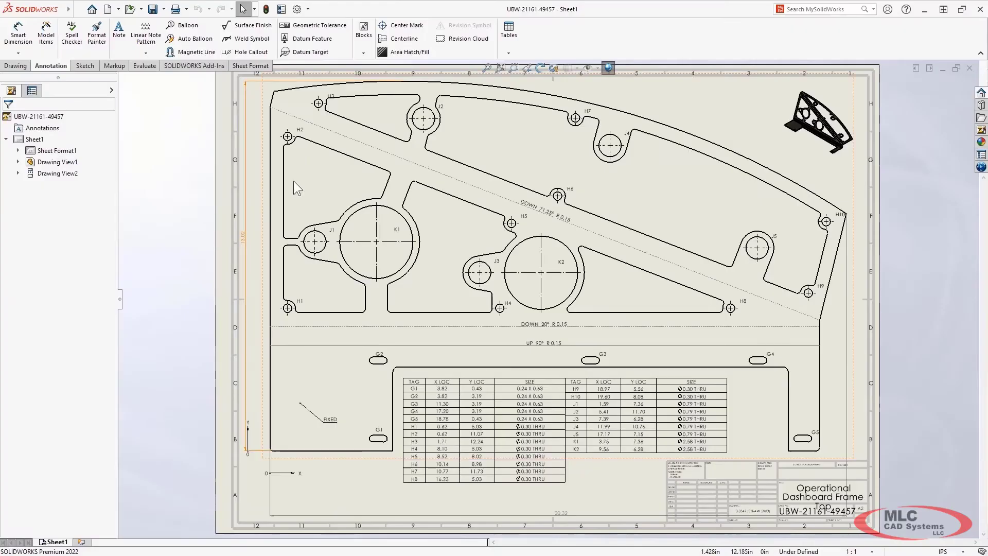
Hide the dashed lines on the dashboard frame drawing sheet.
{"action": "left_click", "coordinate": [597, 68]}
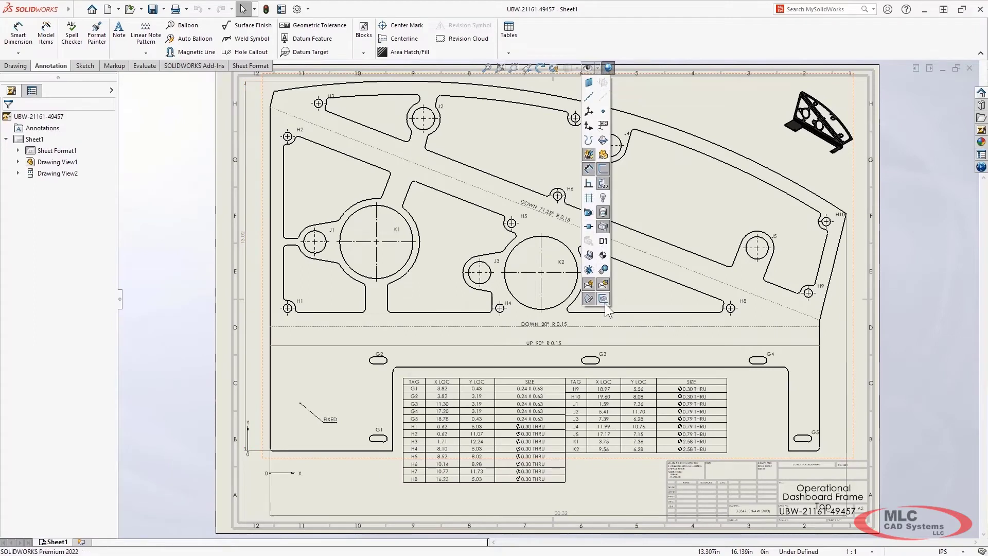
{"action": "left_click", "coordinate": [589, 298]}
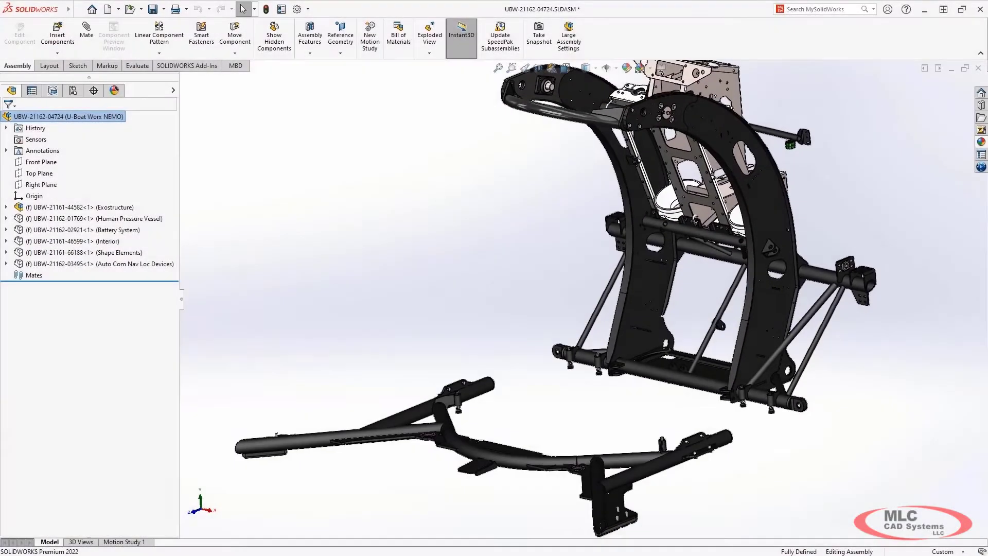
{"action": "scroll", "coordinate": [566, 309], "scroll_direction": "down", "scroll_amount": 5}
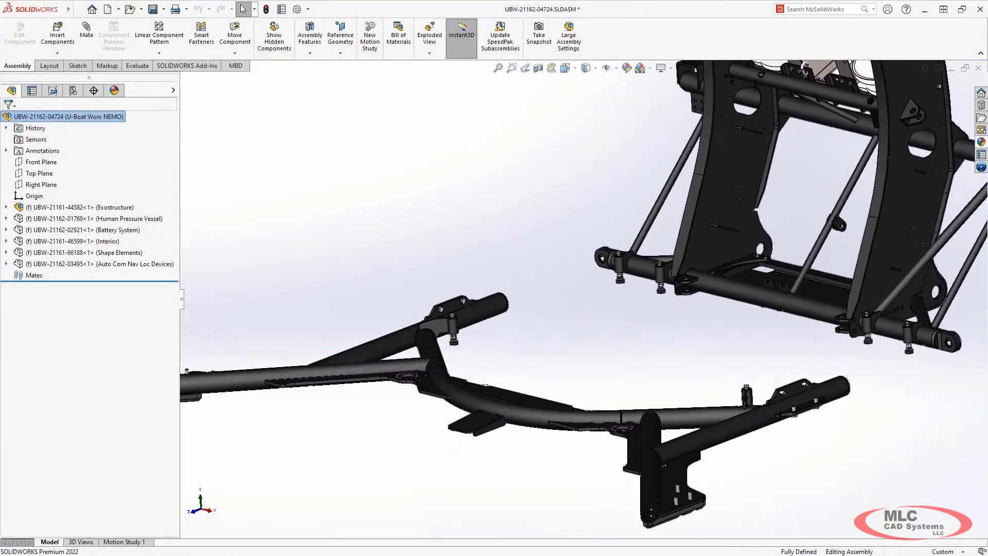
{"action": "scroll", "coordinate": [798, 397], "scroll_direction": "down", "scroll_amount": 5}
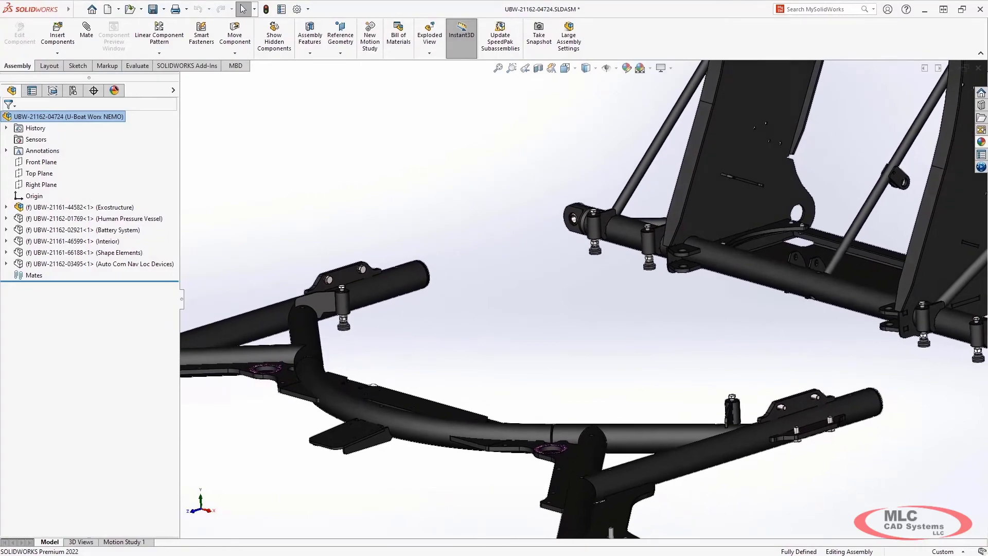